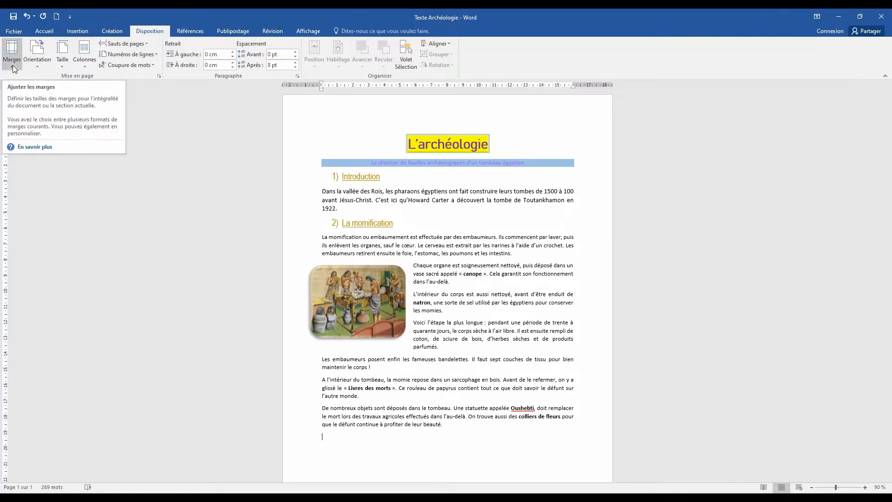
Apply the Étroites margin preset to the document and shift the picture right to line up with the text's left margin.
click(12, 65)
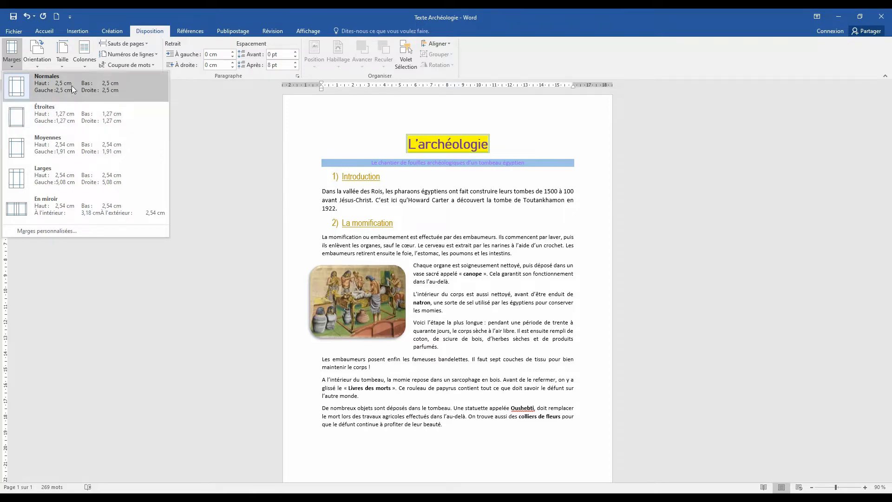
click(73, 119)
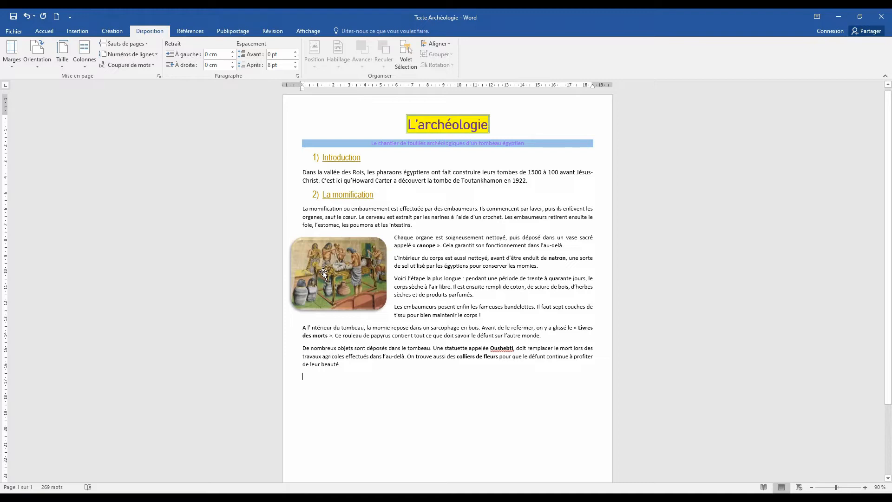
drag(324, 273, 335, 274)
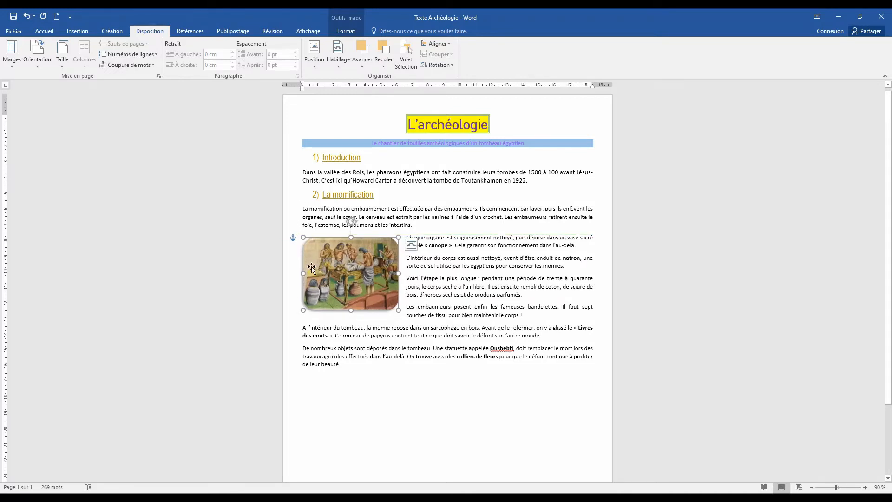
Restore the Normales margin preset with 2,5 cm on every side.
click(14, 68)
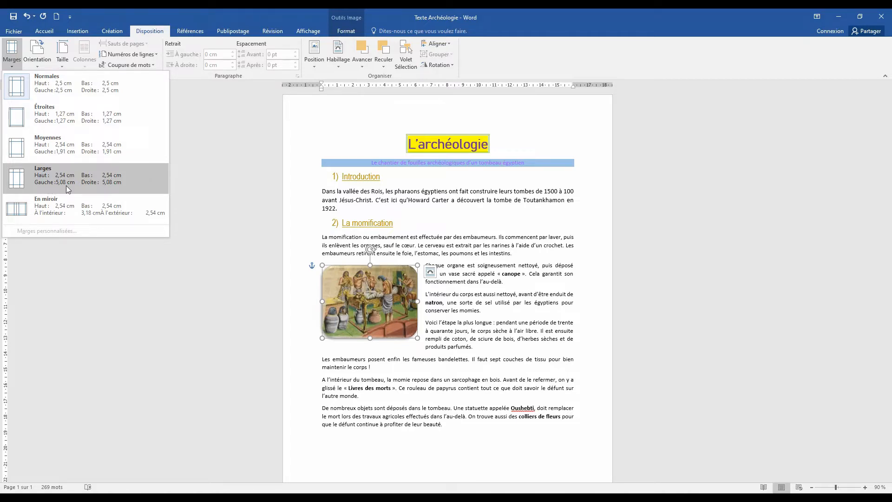
click(281, 192)
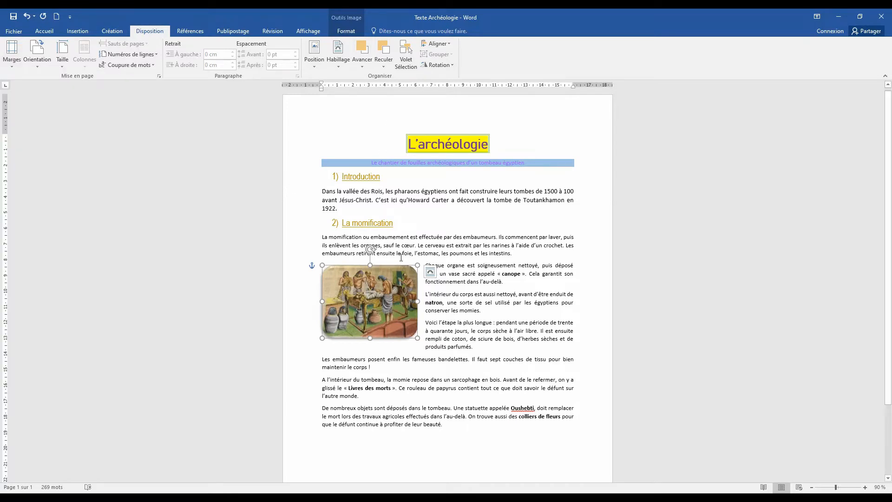
Switch the page orientation to Paysage and return it to Portrait.
click(37, 65)
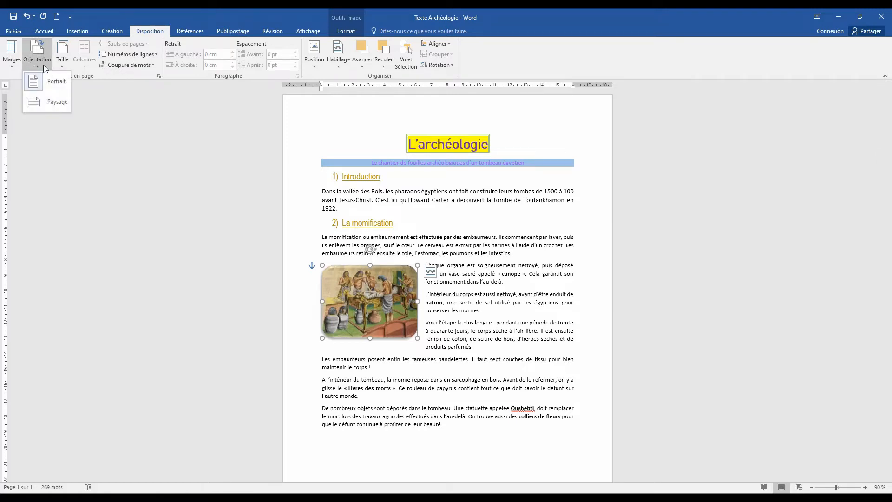
click(46, 104)
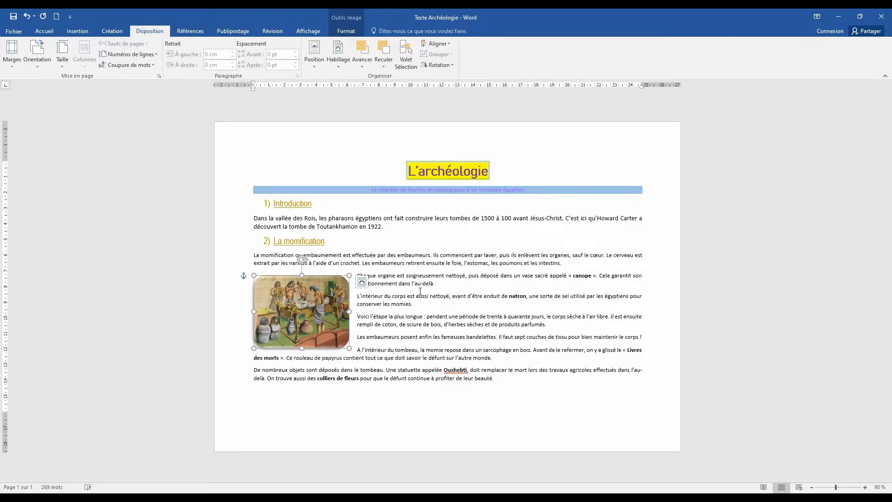
click(38, 70)
click(39, 81)
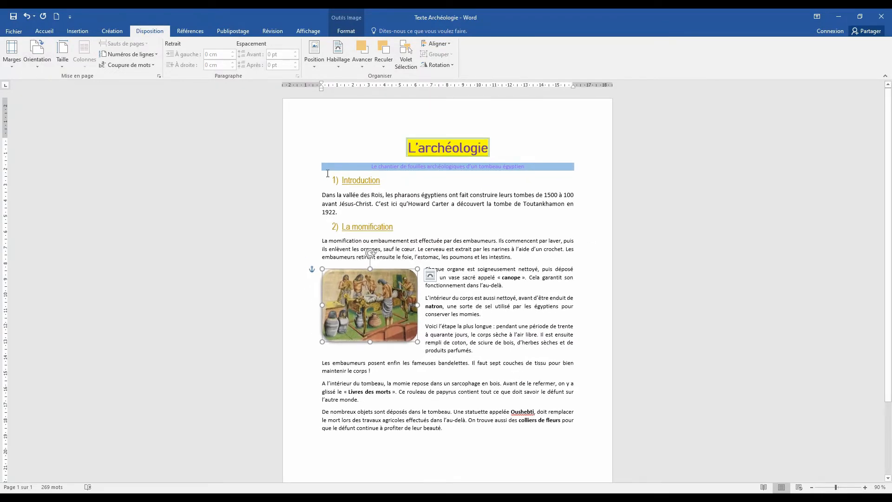
Apply the Paysage orientation only to the text selected from the title through the "Voici l'étape la plus longue" paragraph.
click(400, 185)
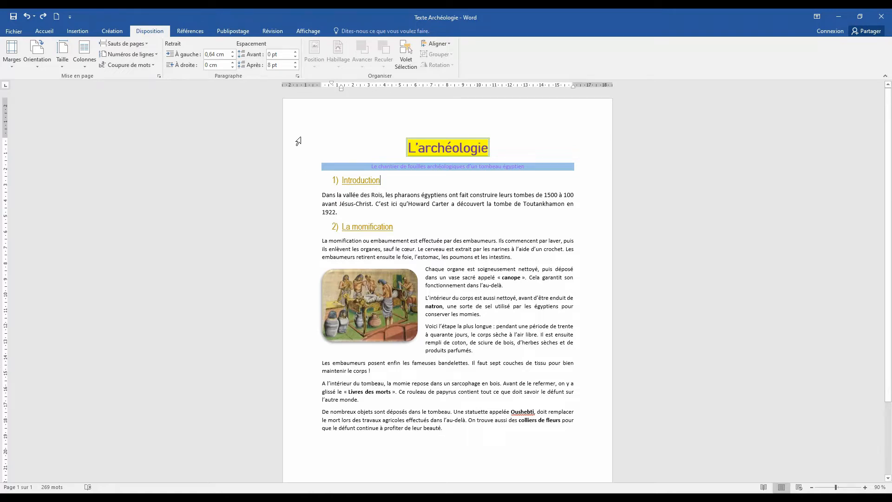
drag(297, 143, 290, 354)
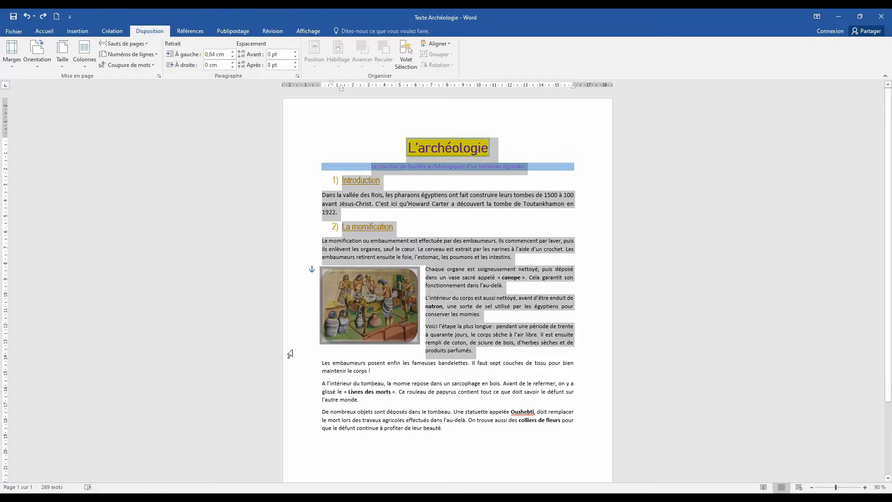
drag(290, 354, 290, 354)
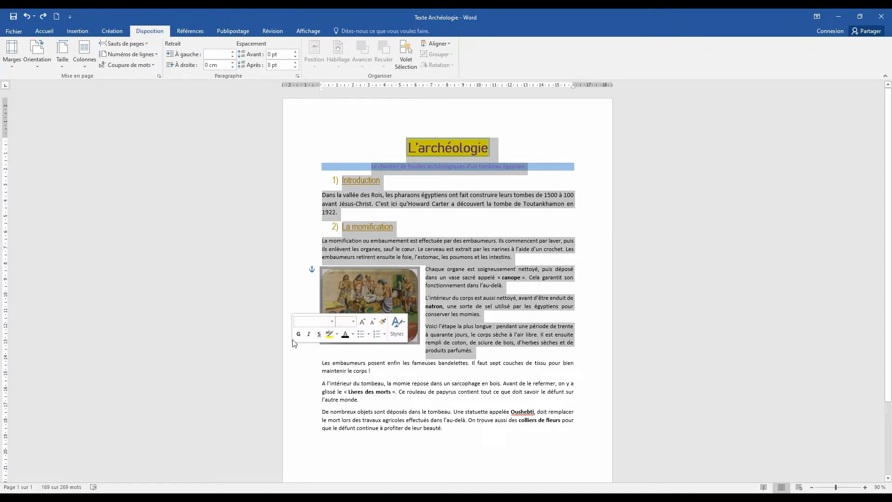
click(159, 77)
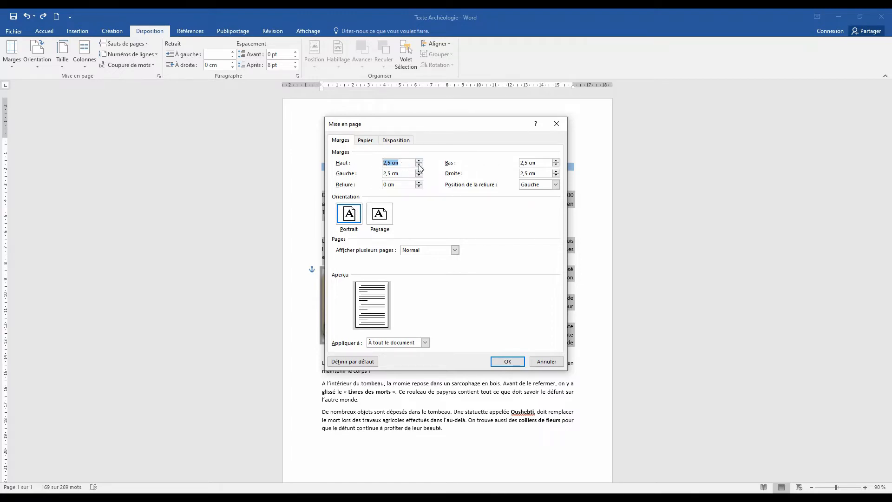
click(379, 216)
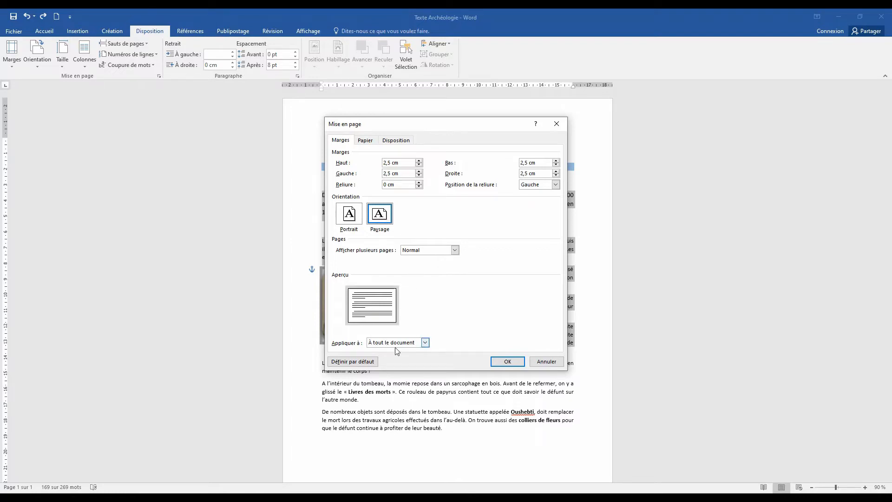
click(425, 343)
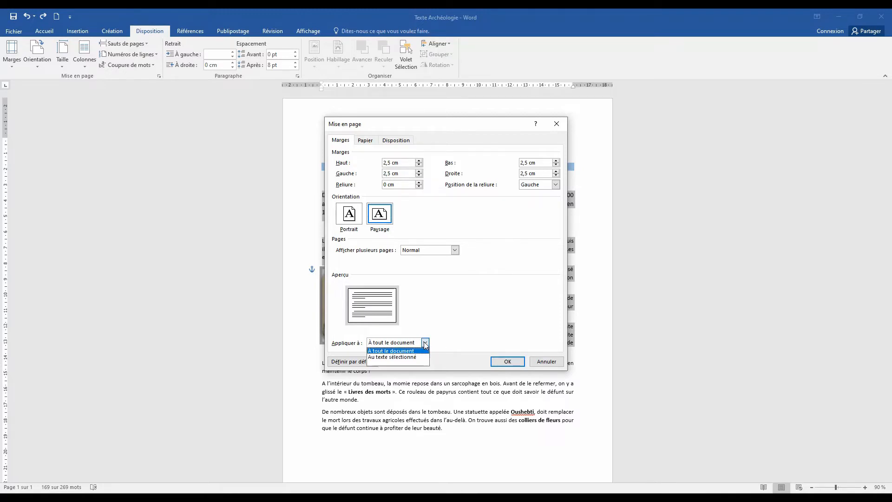
click(405, 358)
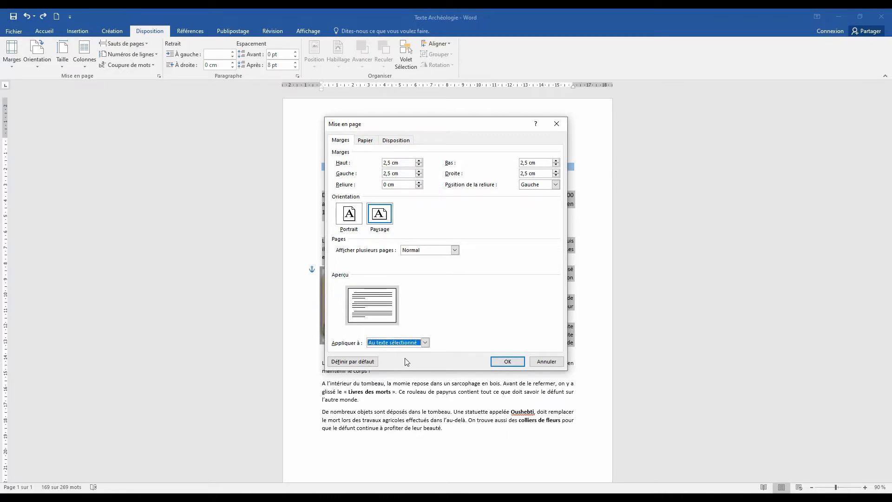
click(507, 362)
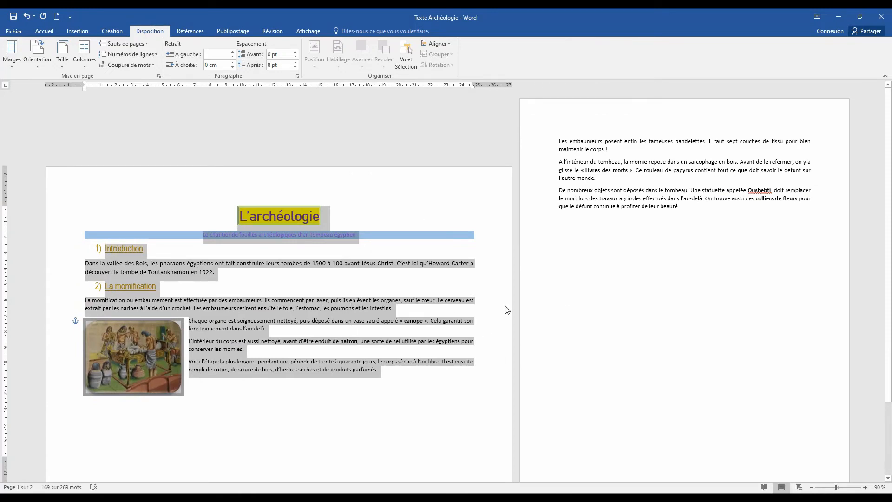
Undo the landscape orientation of the selected text and clear the selection.
scroll(510, 292, down, 3)
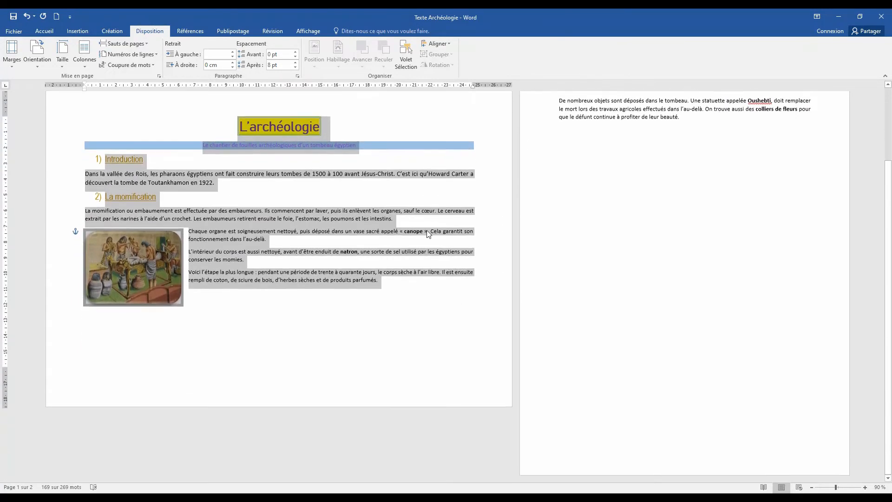
scroll(333, 246, up, 3)
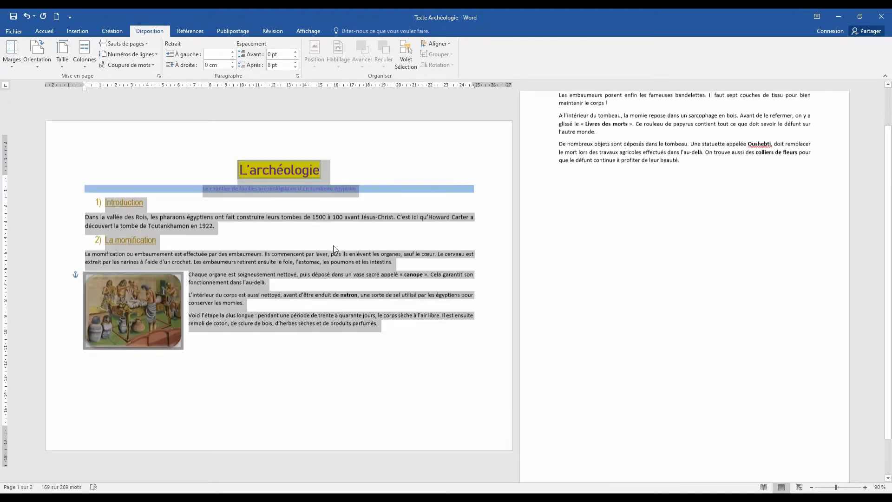
scroll(333, 248, up, 1)
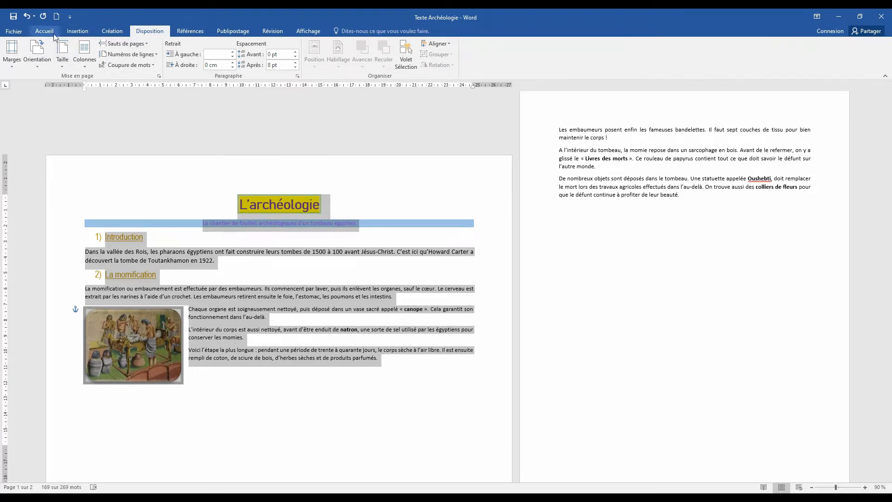
click(26, 16)
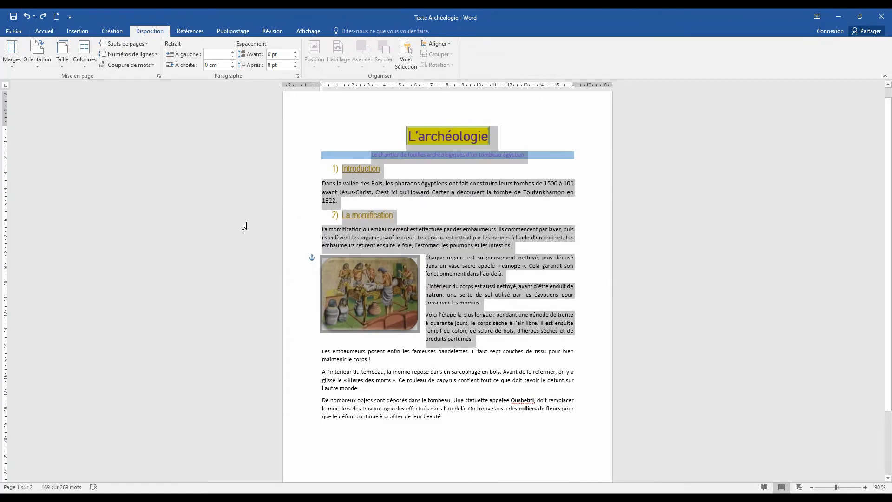
click(463, 245)
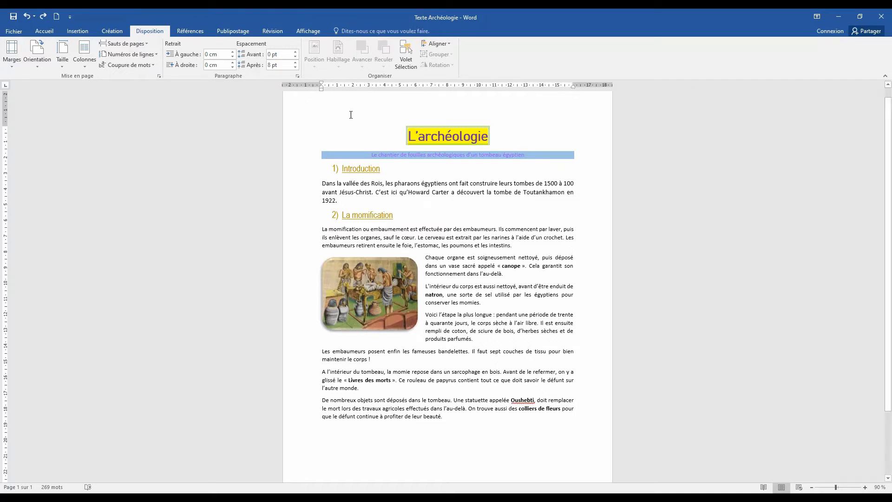
Lay out the document text in two columns, check the page, and undo the column layout.
click(87, 65)
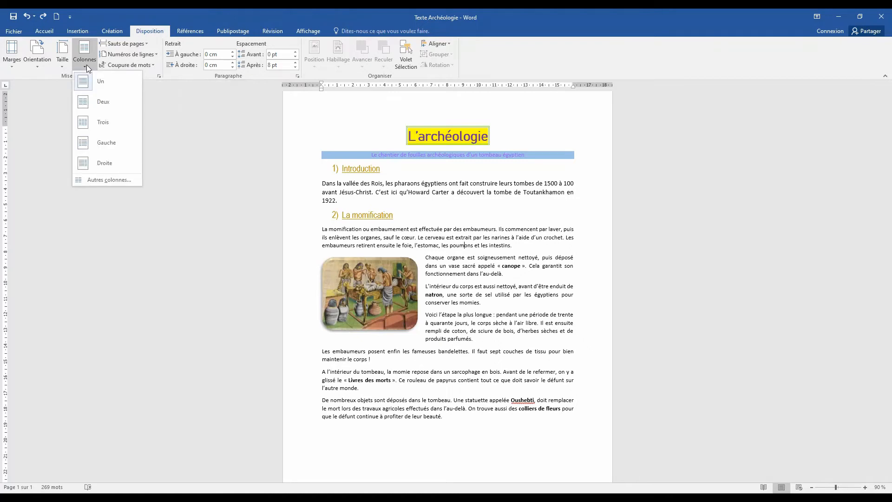
click(102, 104)
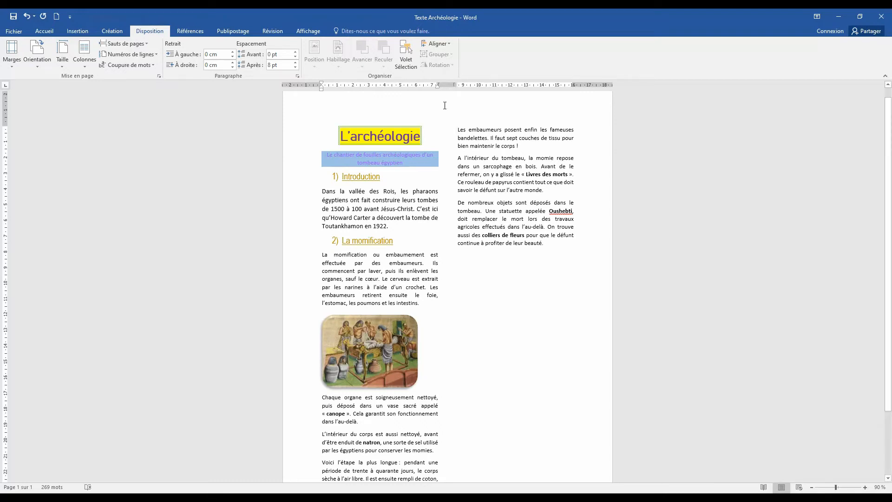
scroll(449, 295, down, 3)
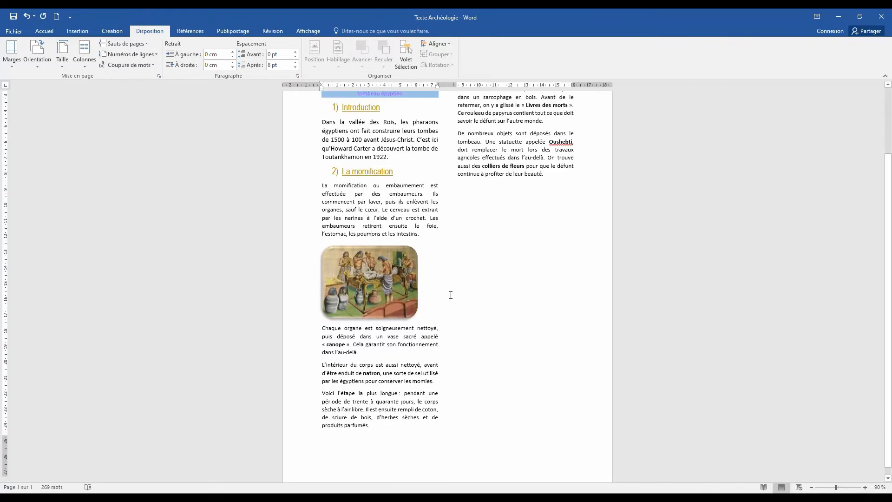
scroll(450, 296, up, 4)
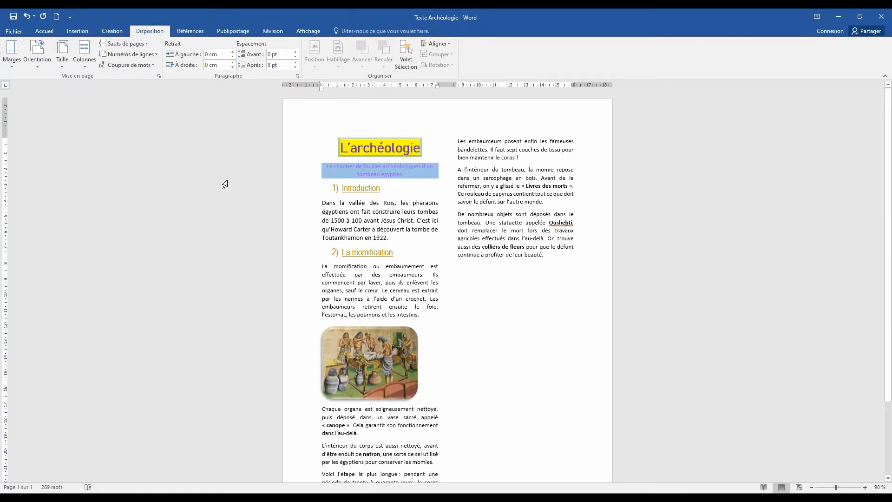
click(28, 16)
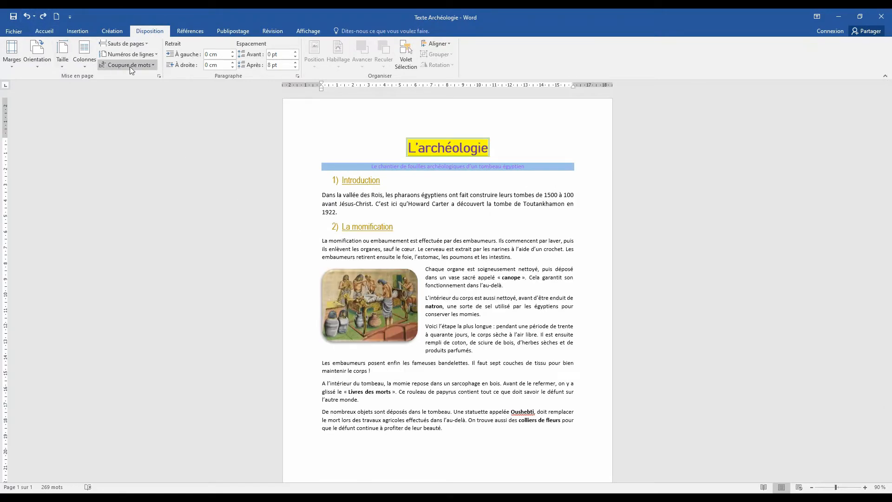
Insert a page break at the end of the introduction paragraph, after "1922.".
click(146, 43)
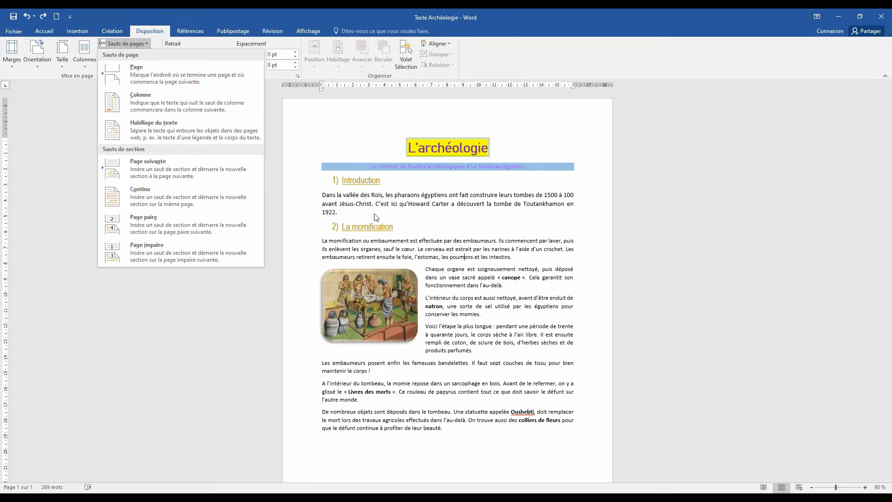
click(357, 214)
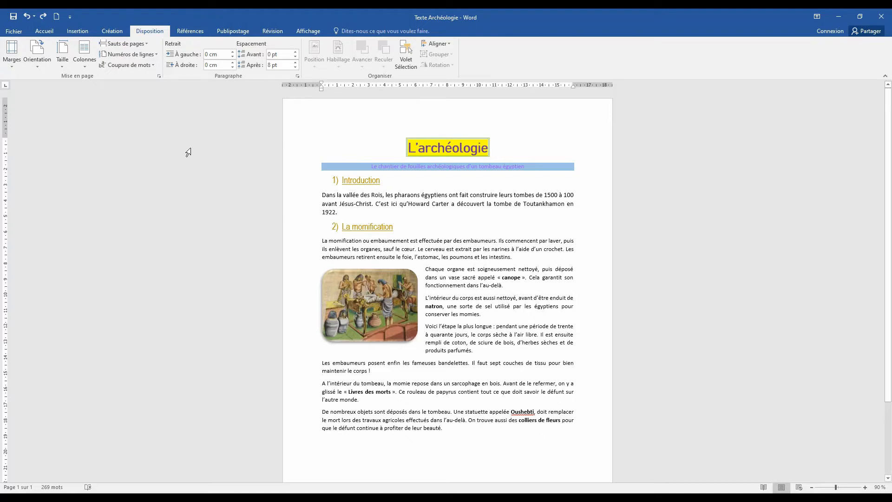
click(147, 43)
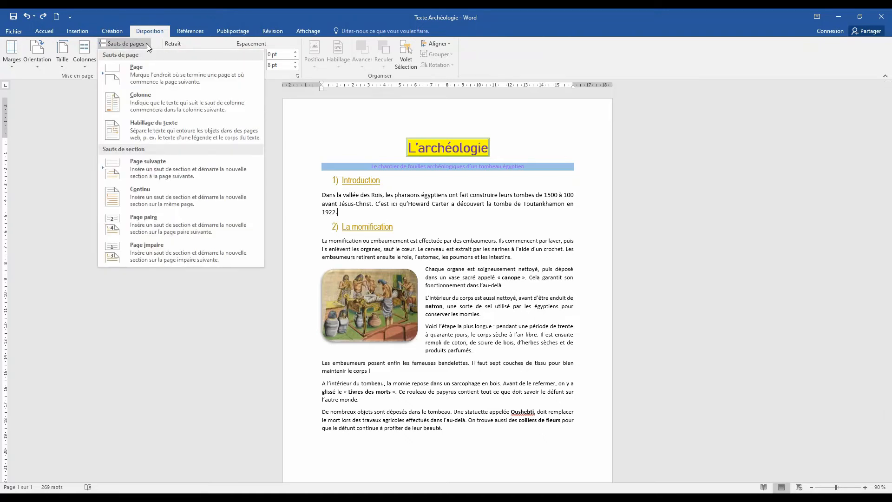
click(154, 75)
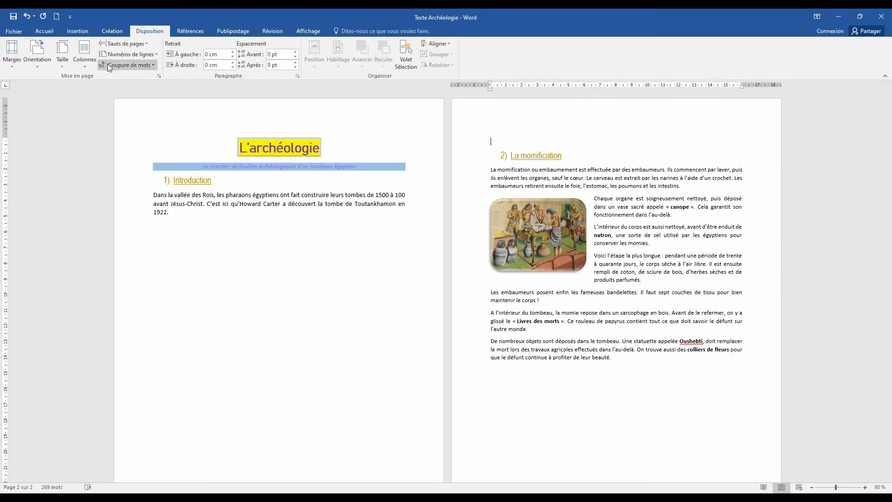
Review the available section breaks without inserting one, and undo the page break after the introduction.
click(146, 43)
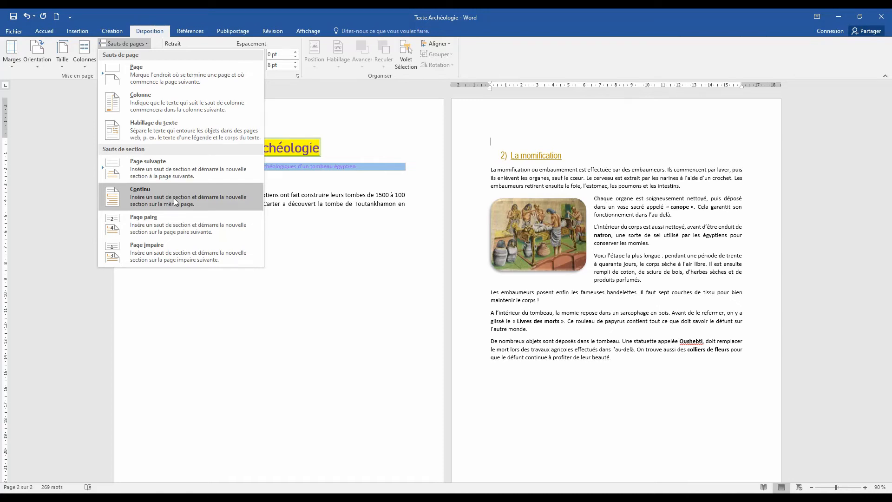
click(344, 253)
click(26, 16)
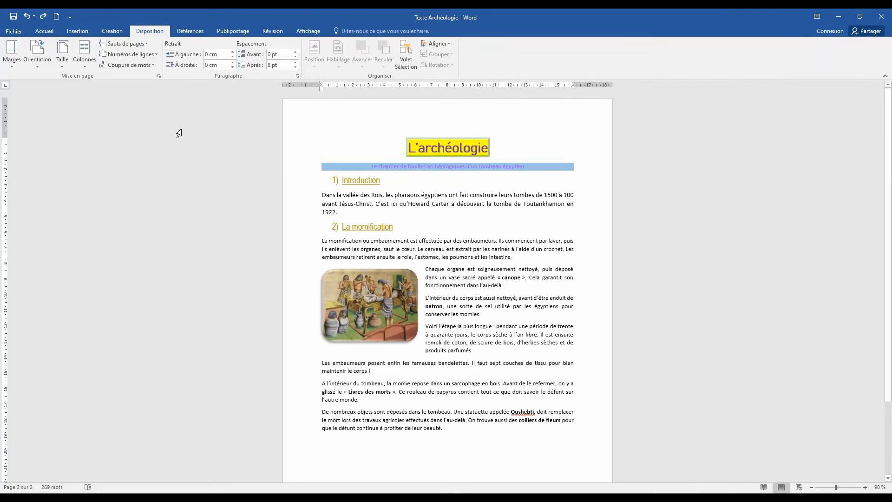
Turn on continuous line numbering for the document and remove it again.
click(157, 54)
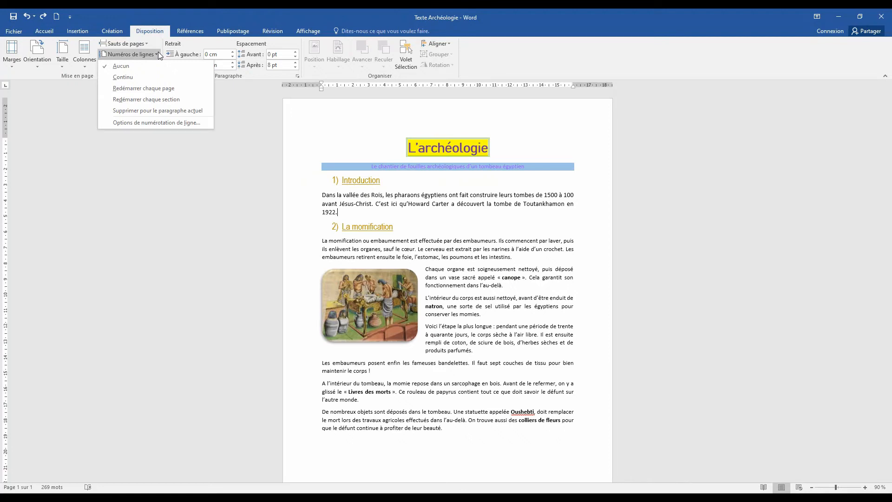
click(153, 77)
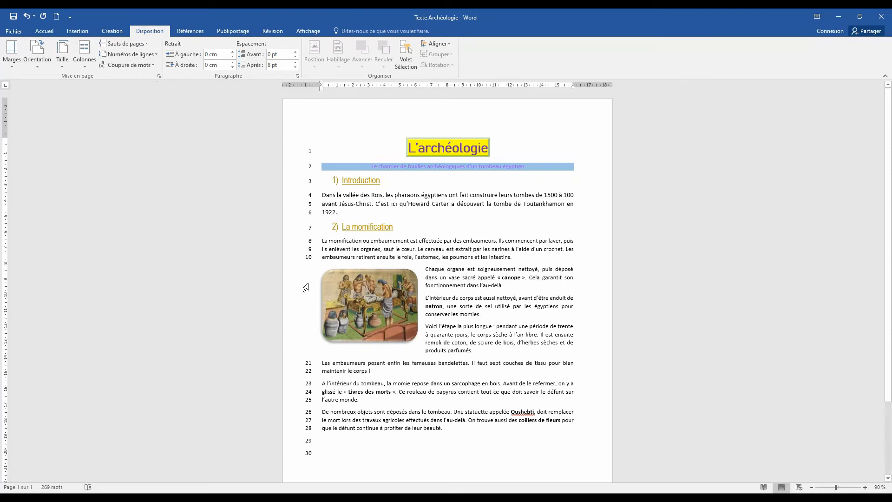
click(154, 55)
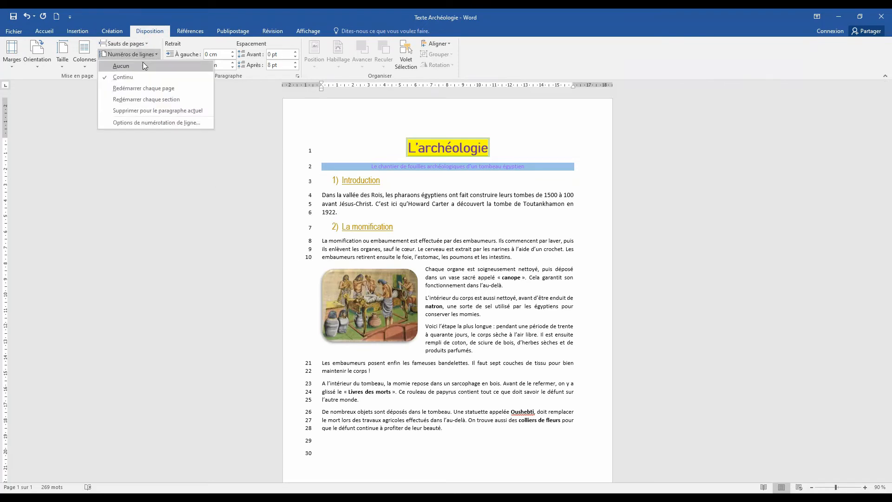
click(141, 65)
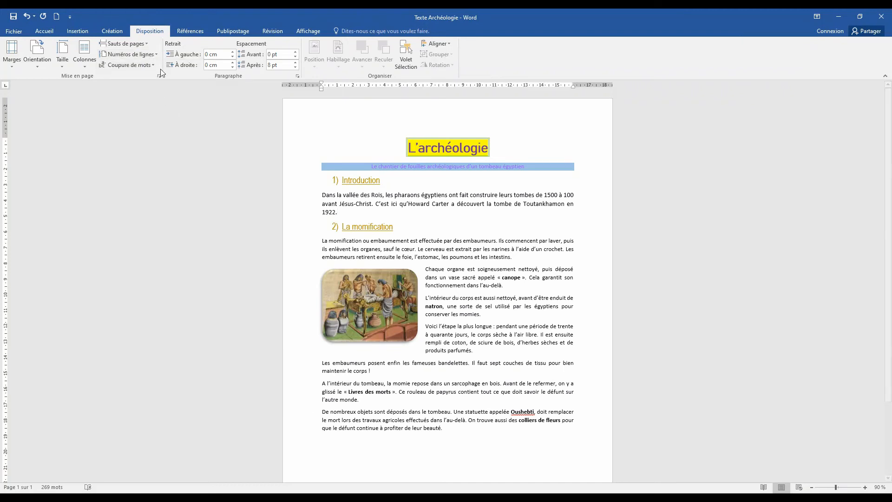
Review the word hyphenation options without applying one, and look over the ends of the document's lines.
click(152, 66)
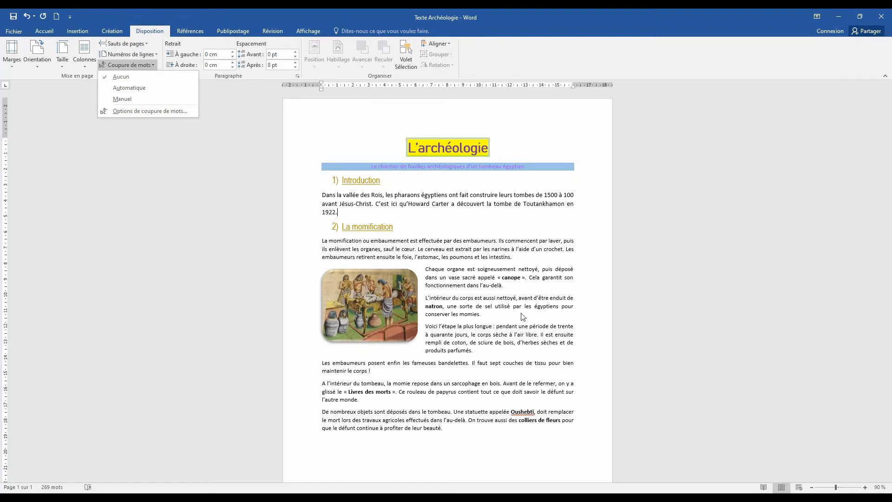
click(576, 303)
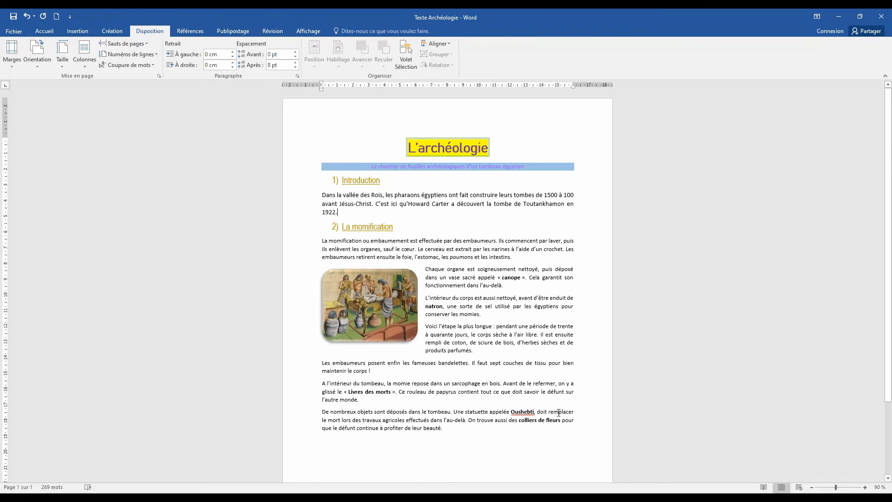
scroll(573, 404, down, 3)
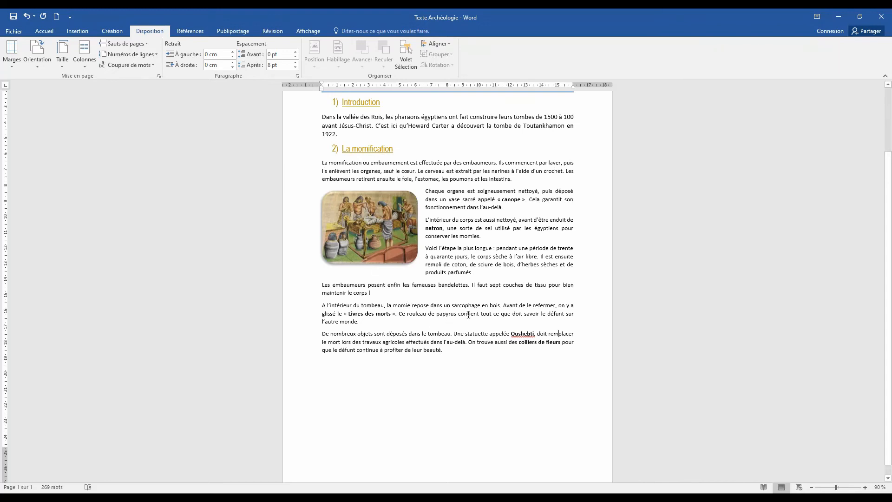
scroll(468, 315, up, 3)
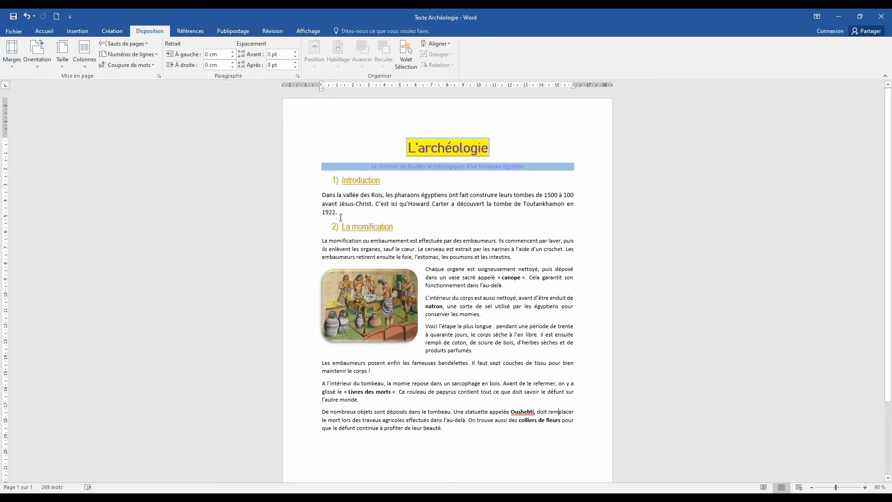
Increase the left indent of the introduction paragraph to 0.9 cm.
click(321, 194)
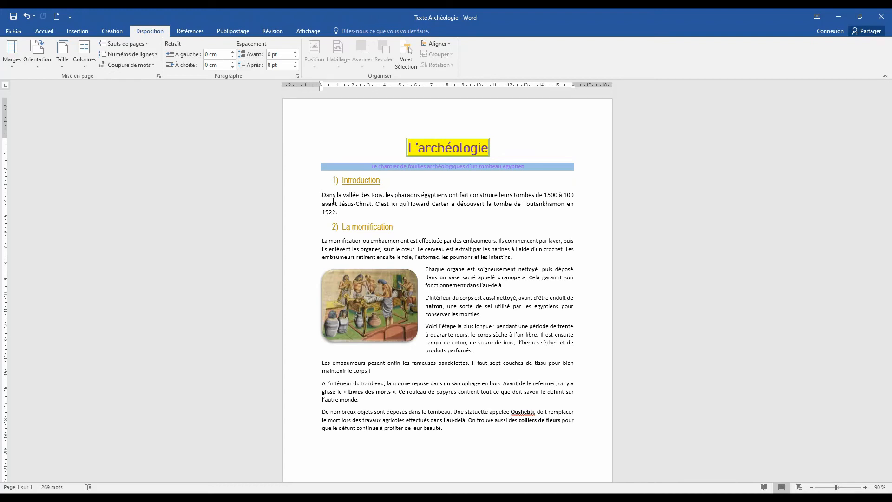
click(235, 52)
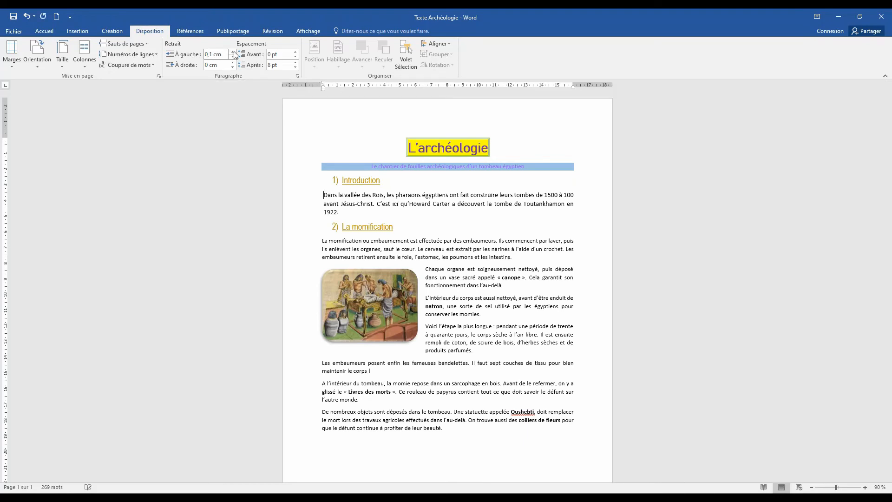
click(235, 52)
click(233, 52)
click(234, 52)
click(234, 52)
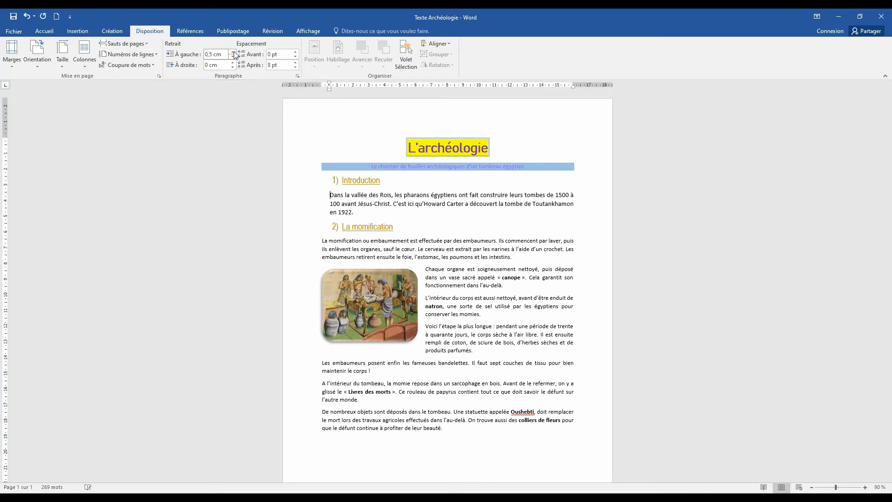
click(234, 52)
click(235, 53)
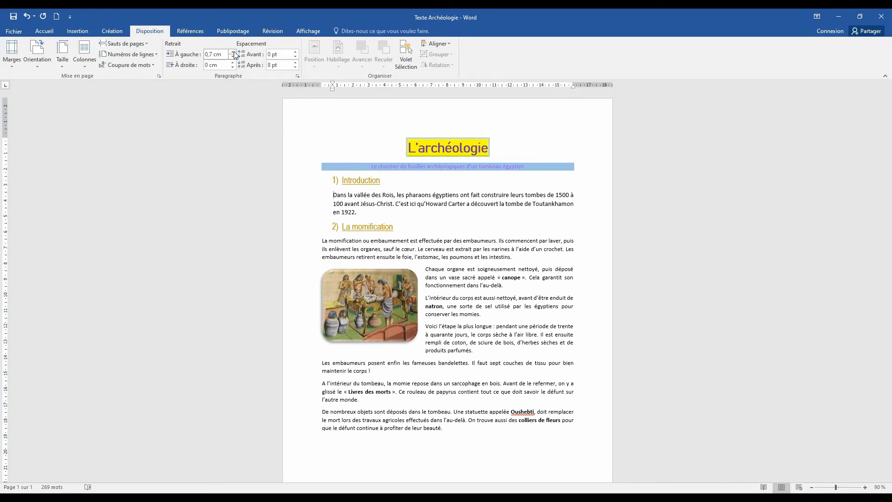
click(234, 52)
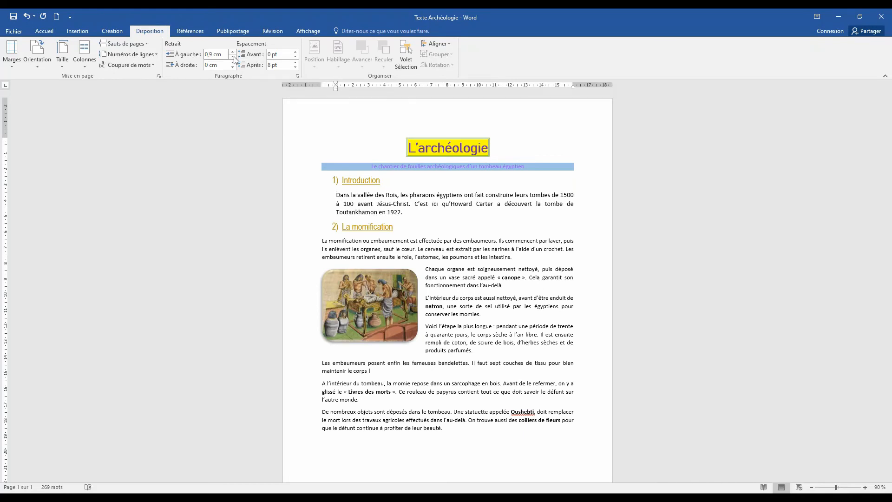
Lower the introduction paragraph's left indent to -0.6 cm so it extends into the margin.
click(233, 57)
click(232, 57)
click(233, 57)
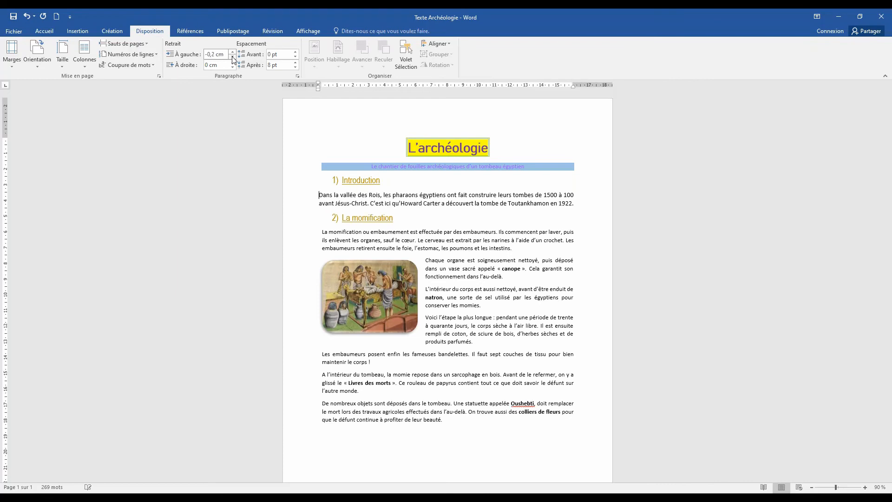
click(232, 57)
click(232, 57)
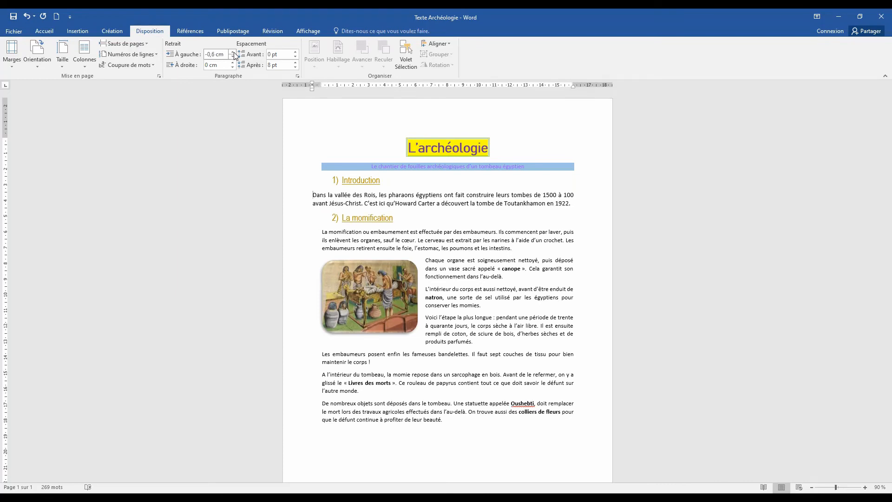
Reset the introduction paragraph's left indent to 0 cm.
click(233, 52)
click(233, 52)
click(233, 52)
click(234, 52)
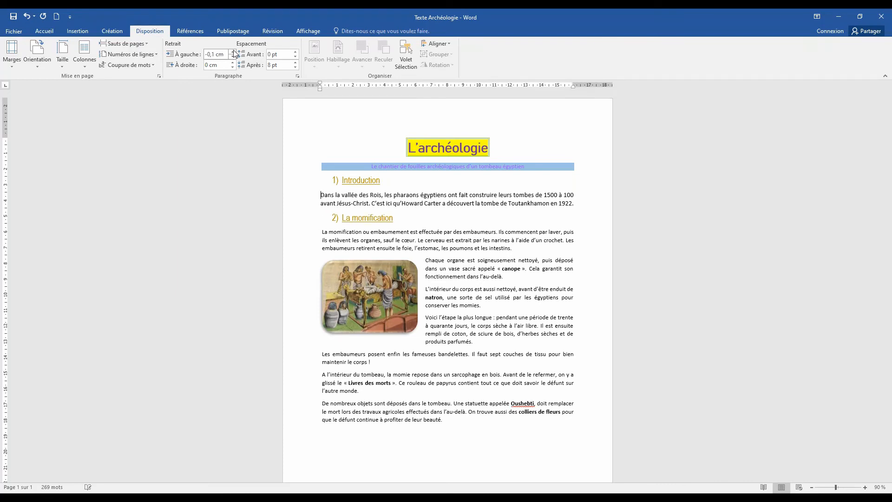
click(234, 52)
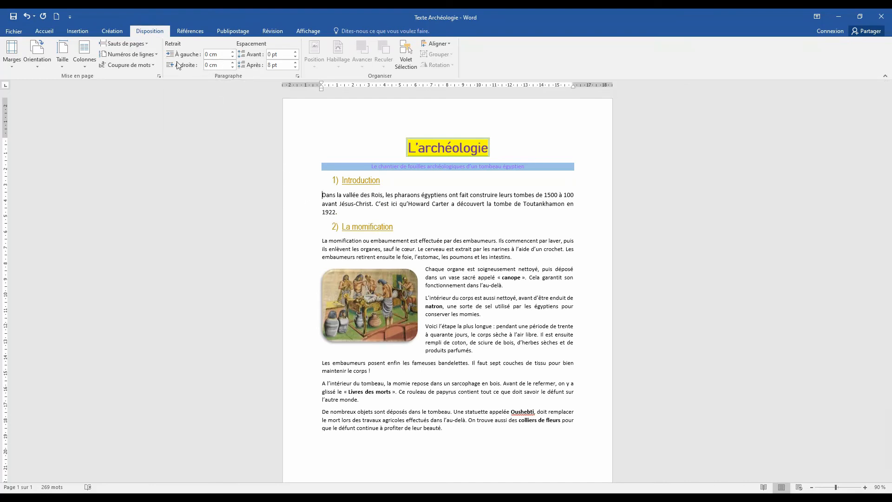
Lower the introduction paragraph's right indent to -0.7 cm.
click(233, 67)
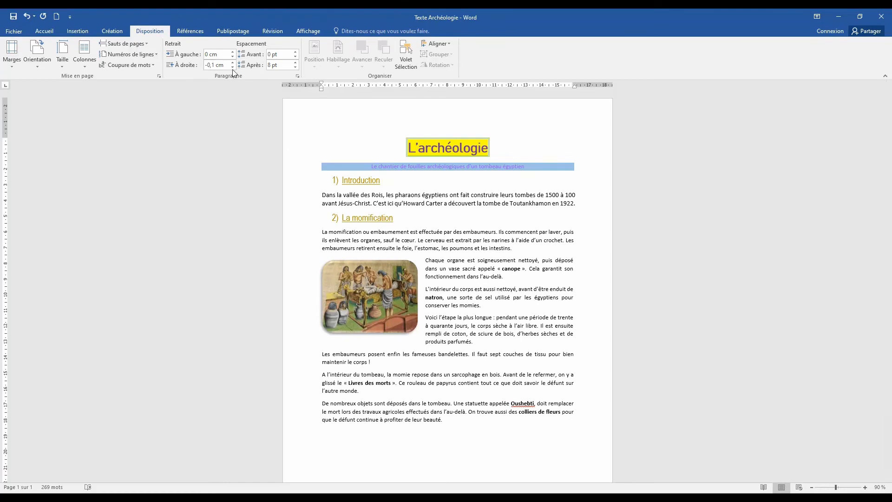
click(234, 67)
click(234, 67)
click(234, 67)
click(234, 67)
click(234, 67)
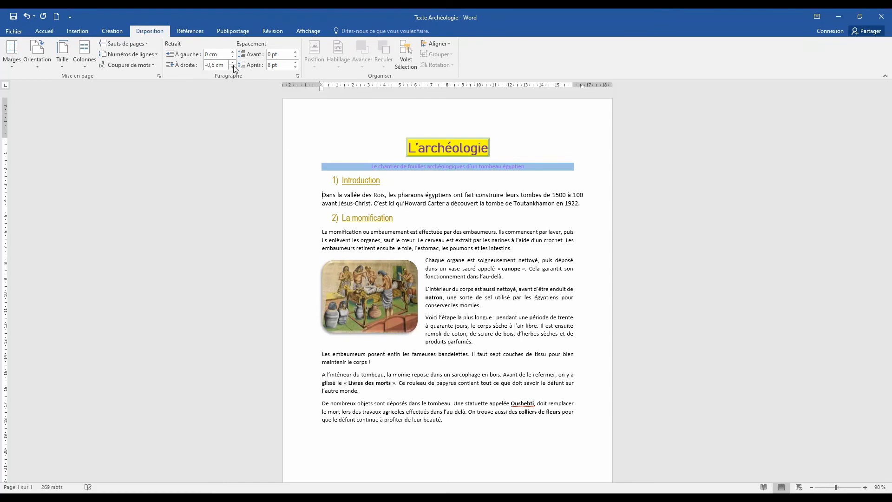
click(233, 67)
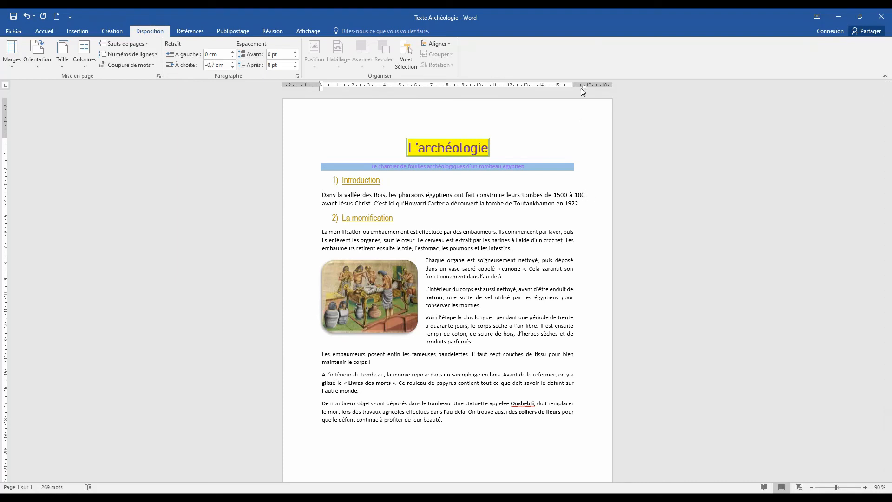
Extend the introduction paragraph further into the right margin, lowering its right indent past -1.2 cm.
click(233, 68)
click(233, 67)
click(234, 67)
click(233, 68)
click(233, 67)
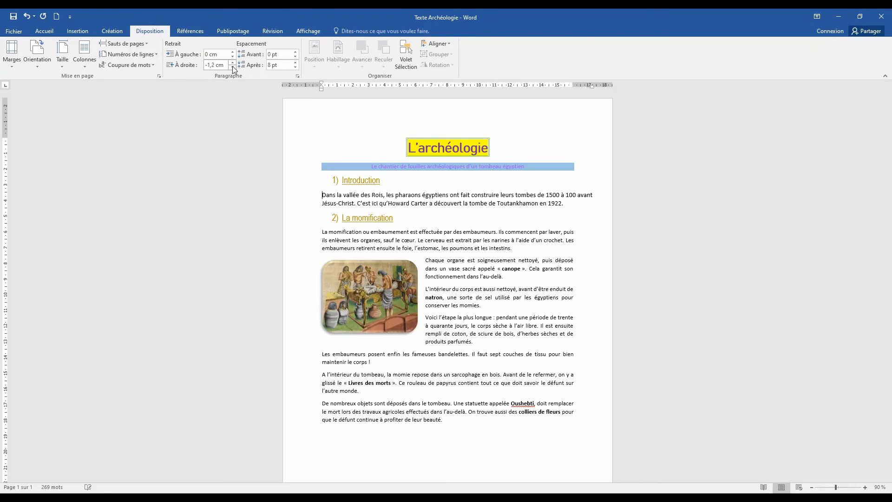
click(234, 68)
click(233, 67)
click(233, 68)
Reset the introduction paragraph's right indent to 0 cm.
click(233, 63)
click(233, 62)
click(233, 62)
click(233, 62)
click(232, 62)
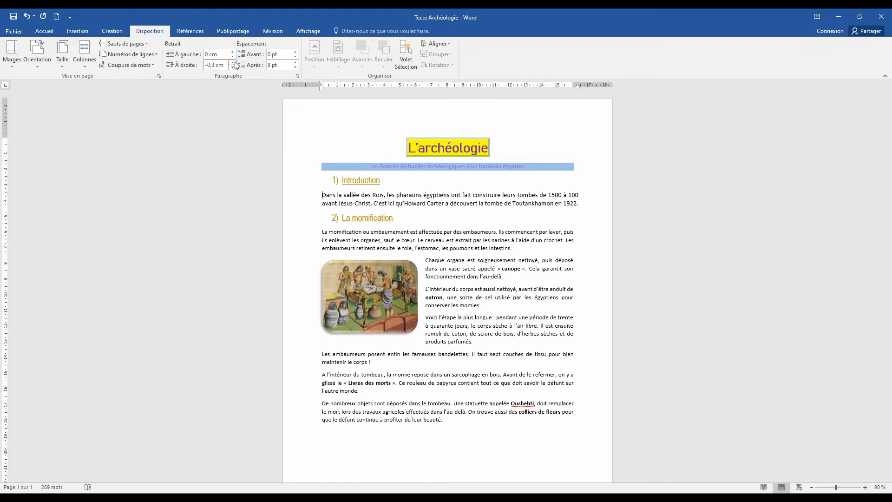
click(233, 63)
click(232, 62)
click(233, 63)
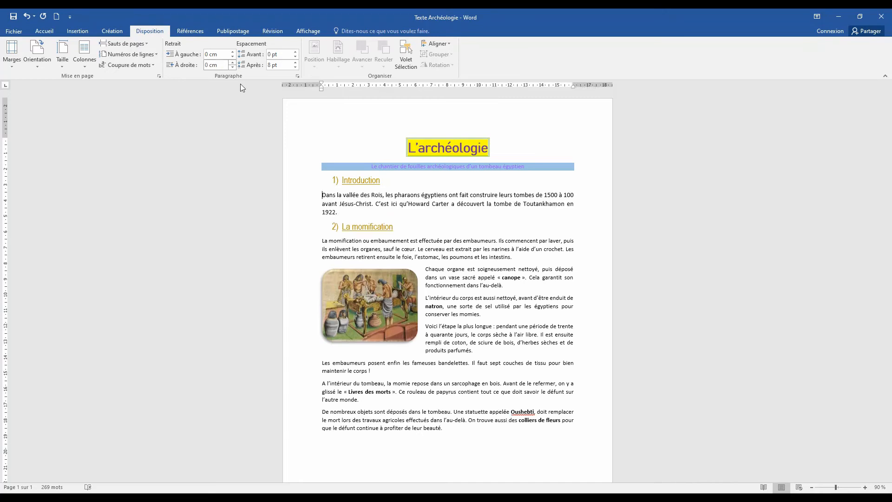
Give the introduction paragraph a first-line indent of 1.25 cm and a left indent of 0.5 cm in the paragraph settings.
click(298, 75)
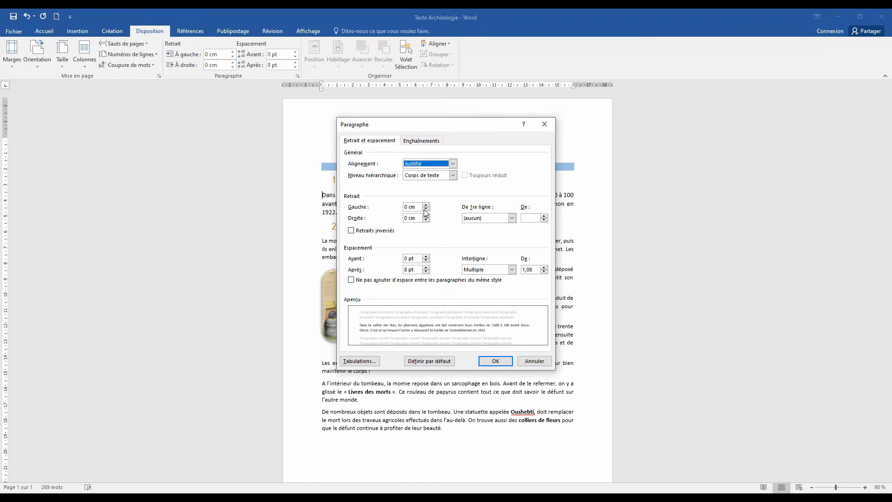
click(511, 218)
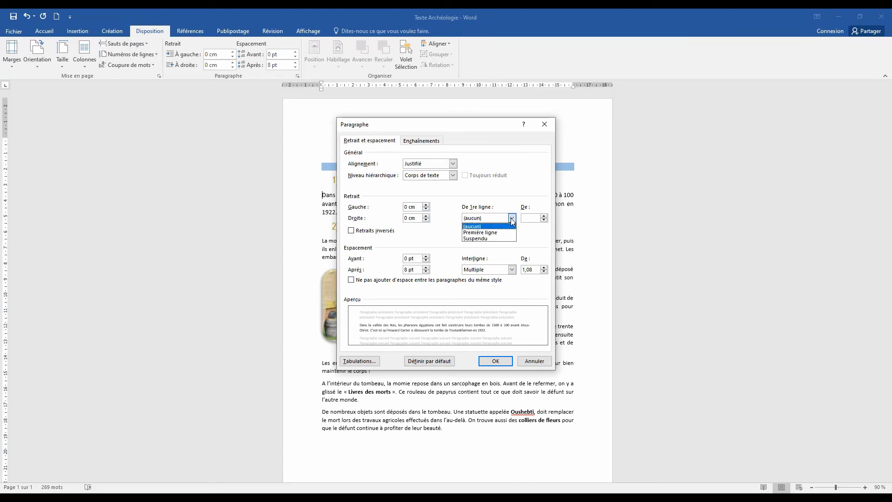
click(499, 233)
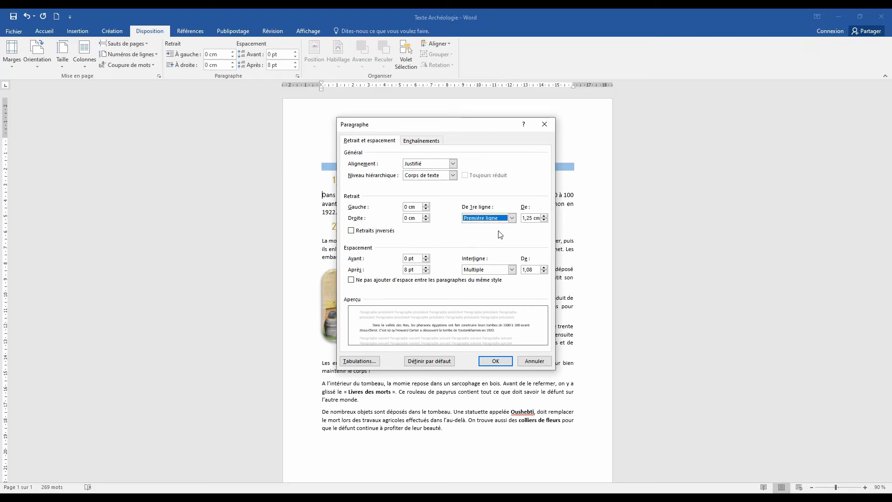
click(426, 205)
click(427, 205)
click(426, 204)
click(426, 204)
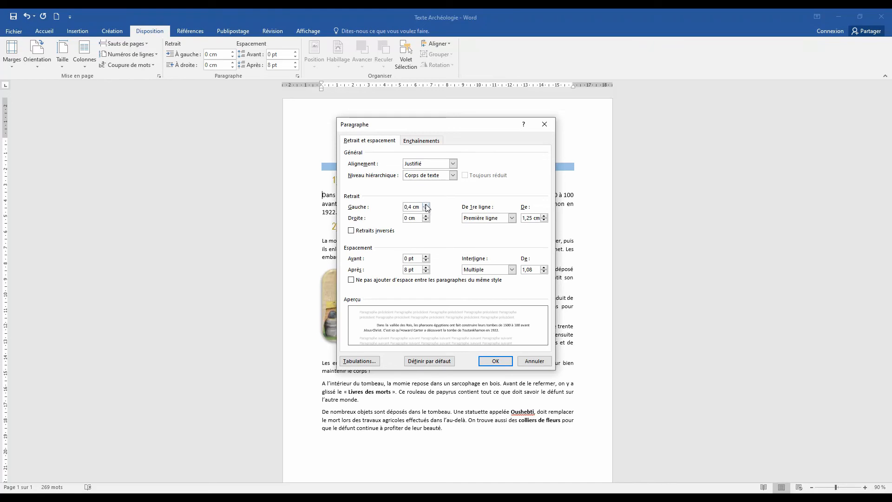
click(426, 205)
click(501, 360)
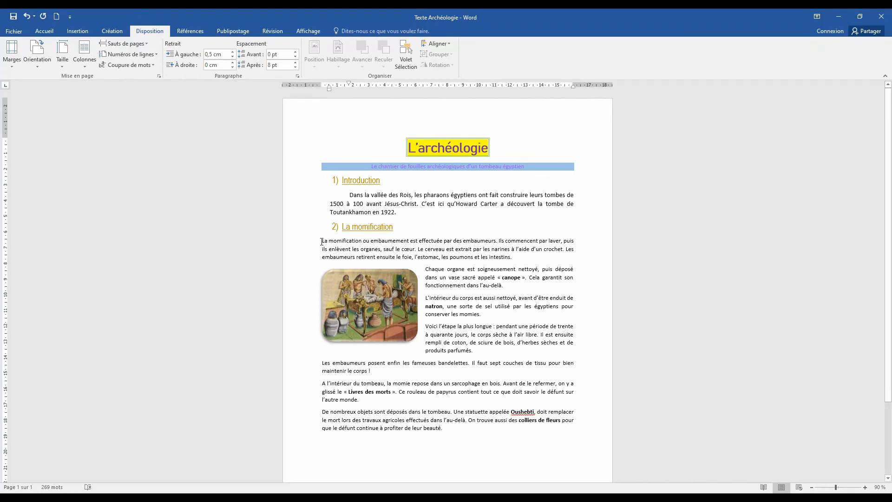
Set the spacing before the "Chaque organe" paragraph to 36 pt and clear the selection.
drag(321, 241, 511, 260)
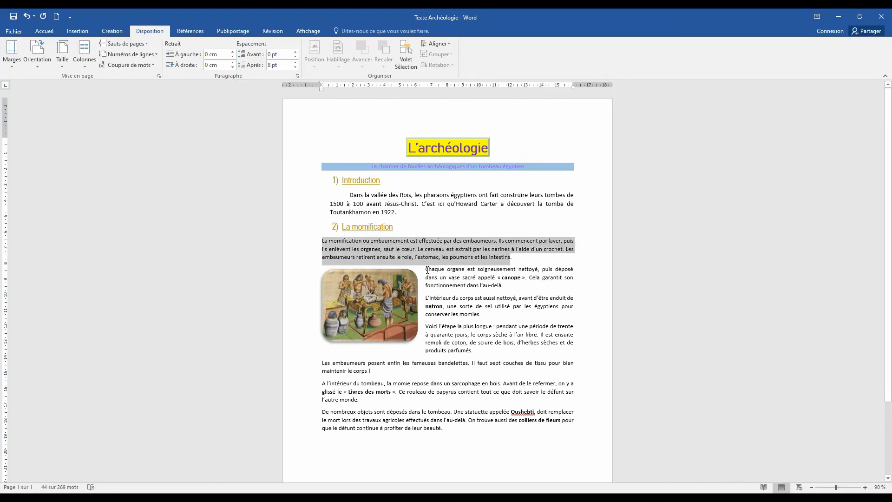
drag(426, 269, 509, 285)
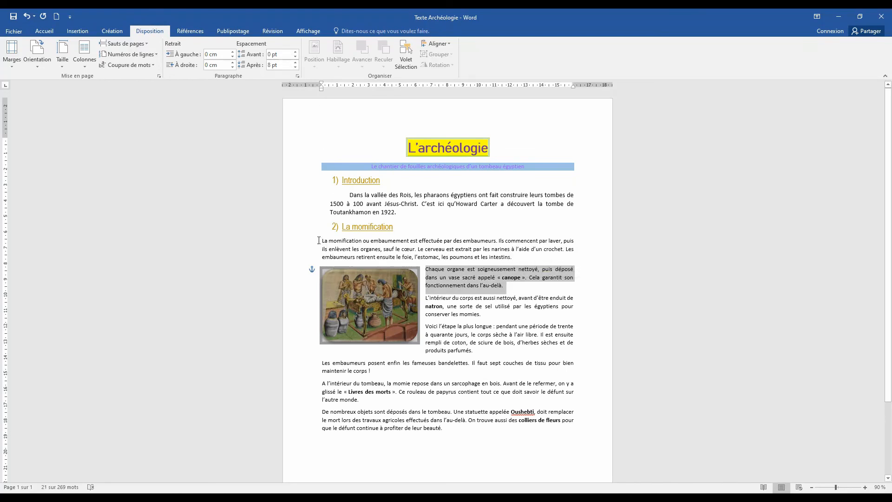
click(295, 53)
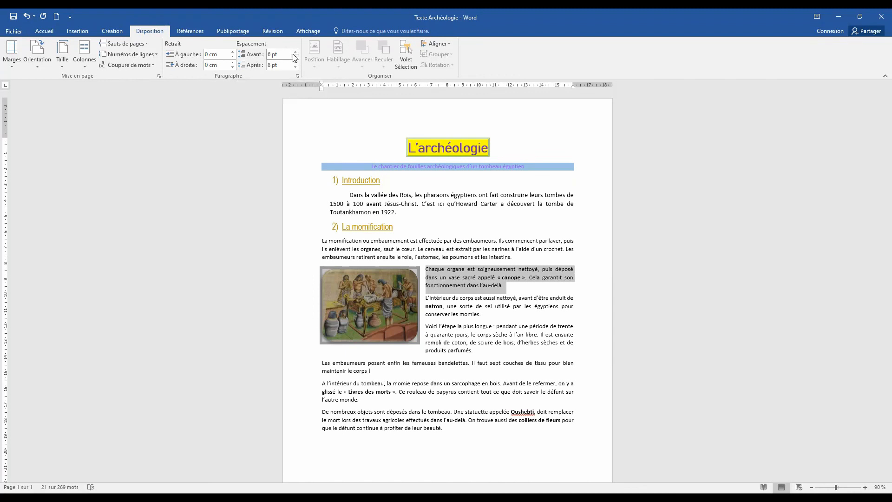
click(295, 53)
click(295, 52)
click(295, 52)
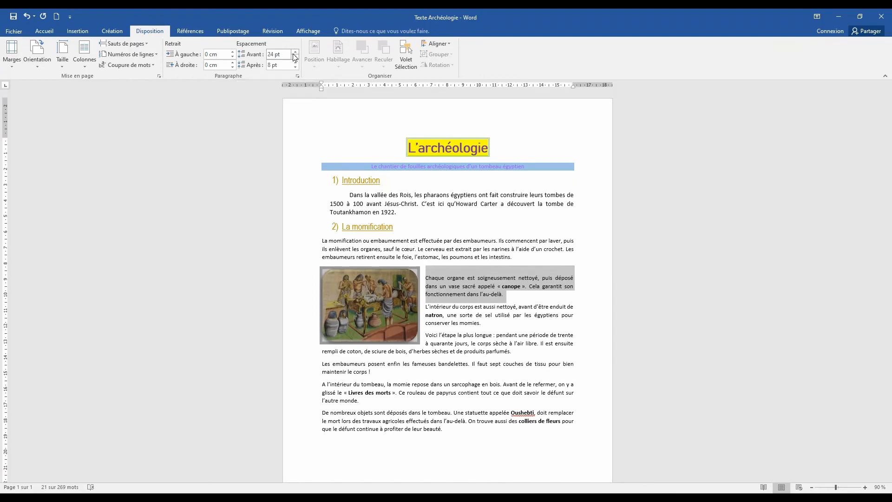
click(295, 53)
click(295, 52)
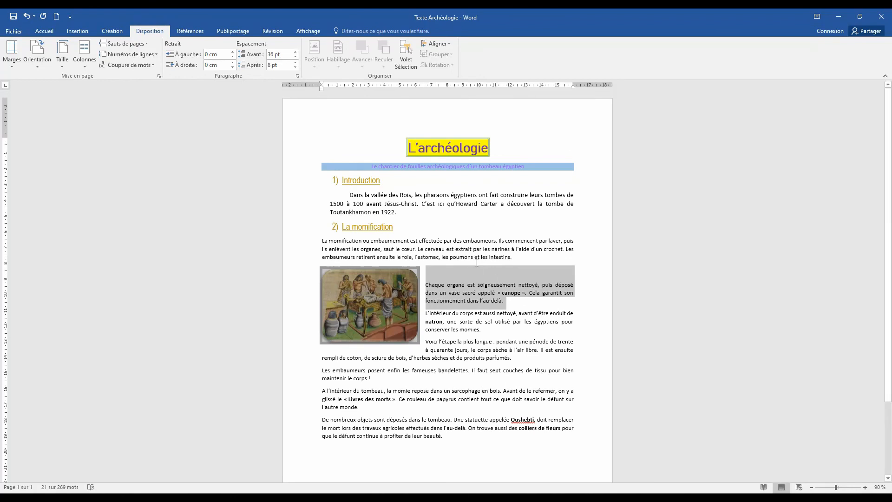
click(483, 285)
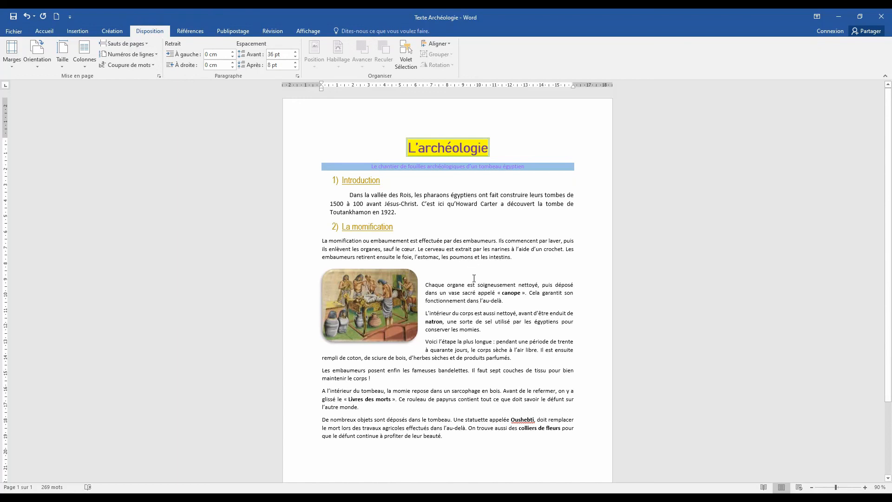
Raise the spacing after the "Chaque organe" paragraph to 42 pt, and reduce it by one increment.
click(295, 67)
click(296, 68)
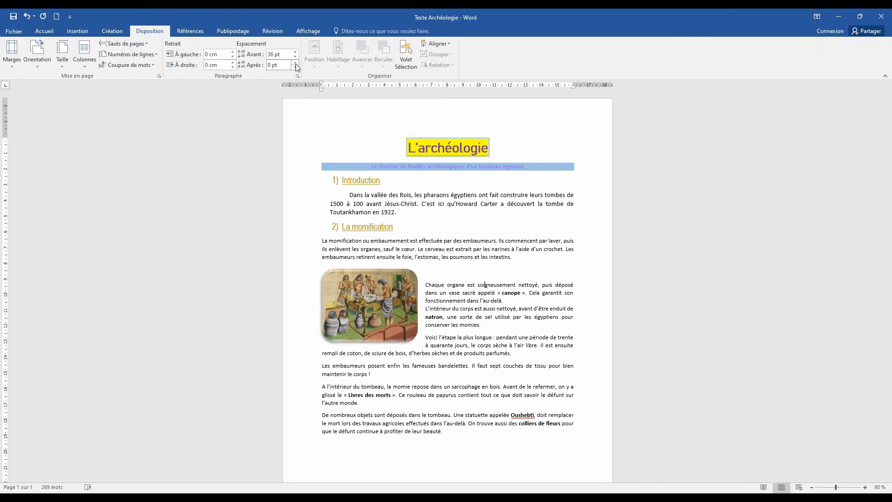
click(296, 63)
click(296, 64)
click(296, 63)
click(296, 63)
click(296, 63)
click(296, 63)
click(296, 63)
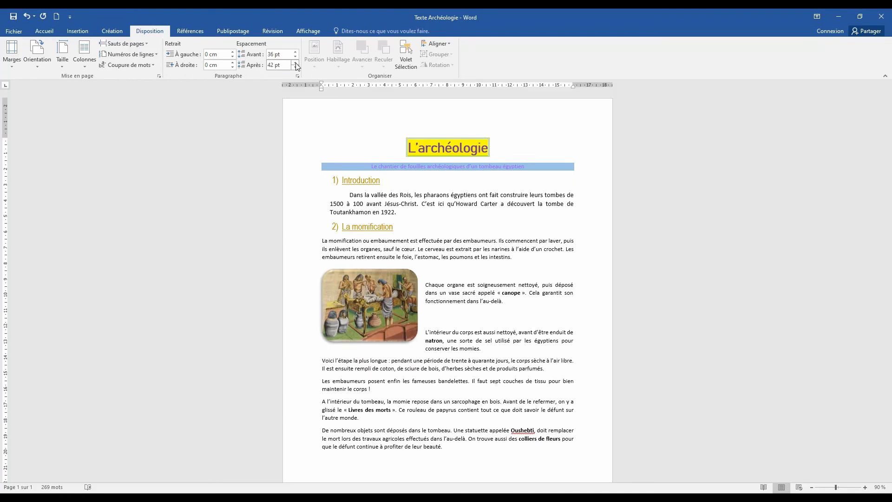
click(296, 67)
click(396, 227)
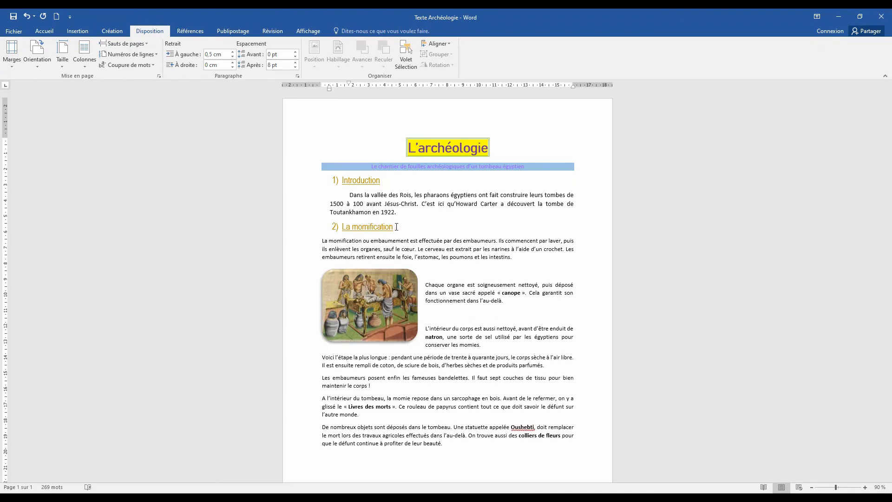